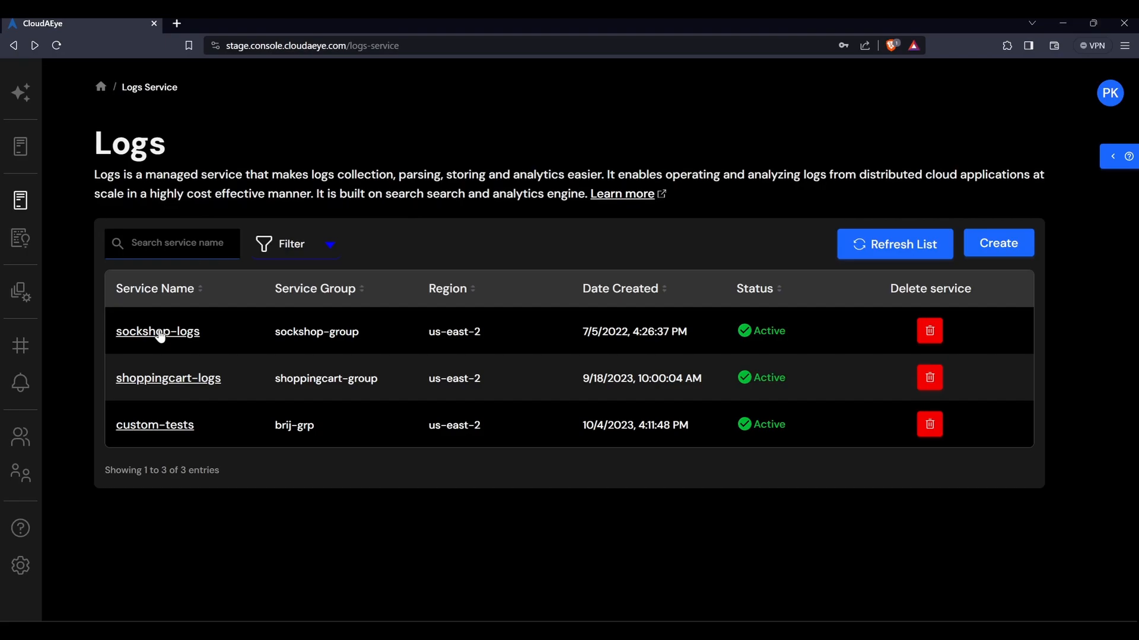
Open the details of the sockshop-logs service and go to its app configuration form for log collection
{"action": "left_click", "coordinate": [159, 332]}
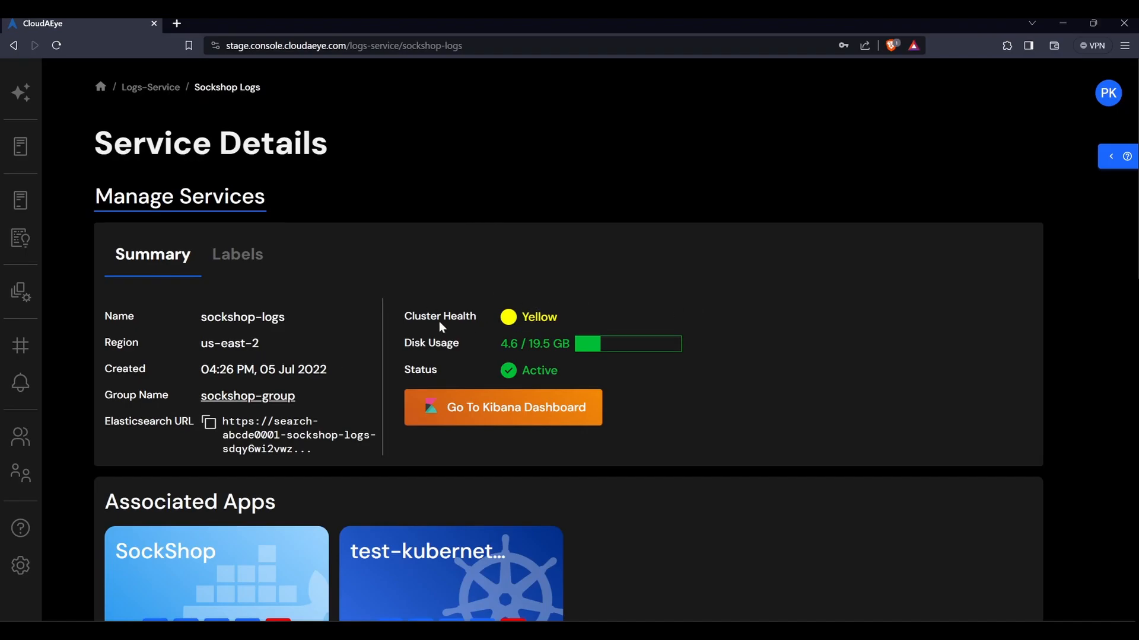
{"action": "scroll", "coordinate": [677, 263], "scroll_direction": "down", "scroll_amount": 5}
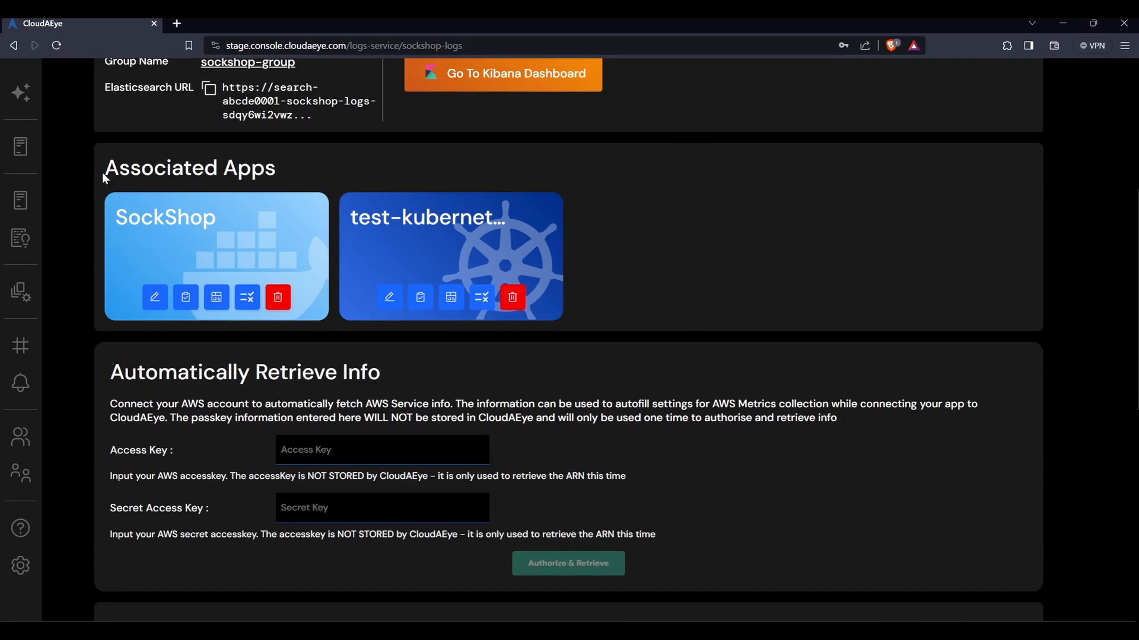
{"action": "scroll", "coordinate": [799, 226], "scroll_direction": "down", "scroll_amount": 5}
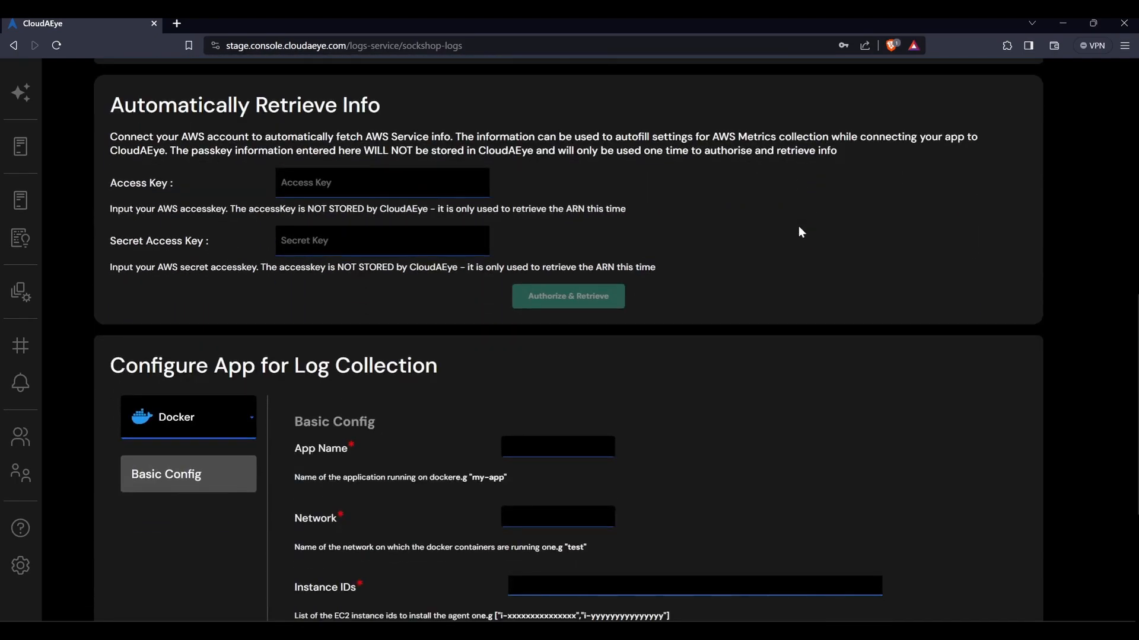
{"action": "scroll", "coordinate": [798, 232], "scroll_direction": "down", "scroll_amount": 1}
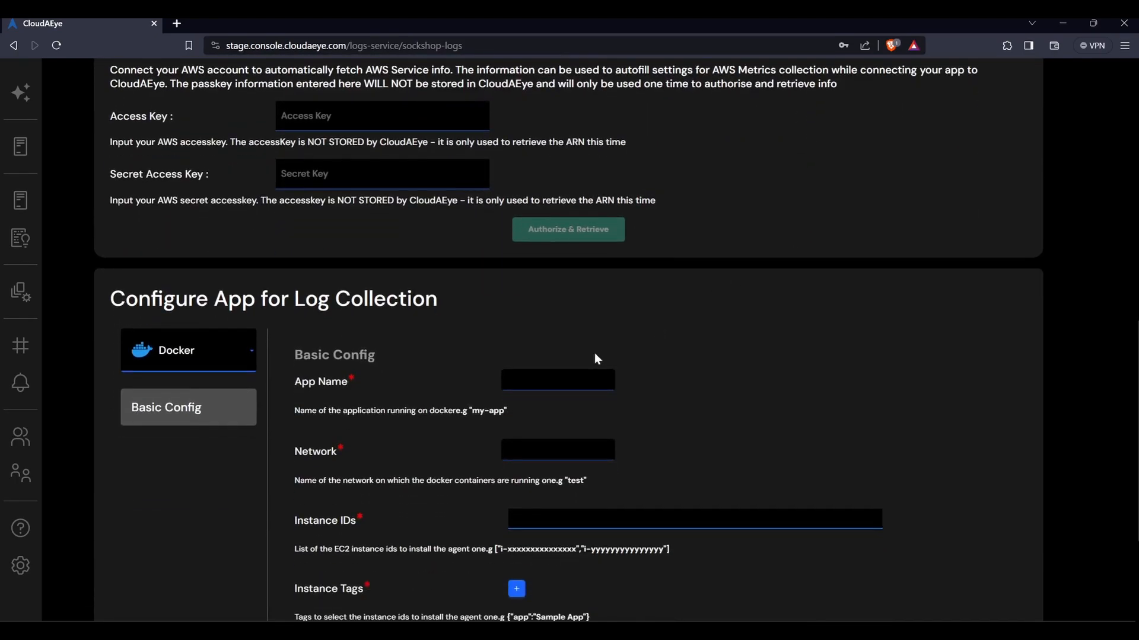
{"action": "scroll", "coordinate": [353, 255], "scroll_direction": "down", "scroll_amount": 1}
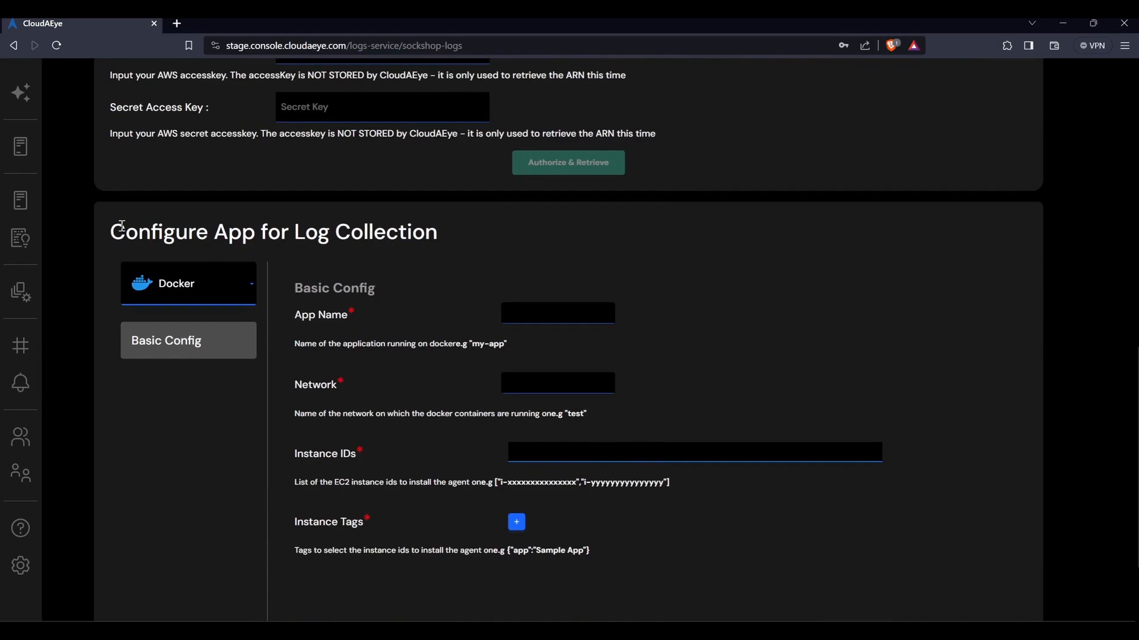
{"action": "scroll", "coordinate": [121, 227], "scroll_direction": "down", "scroll_amount": 1}
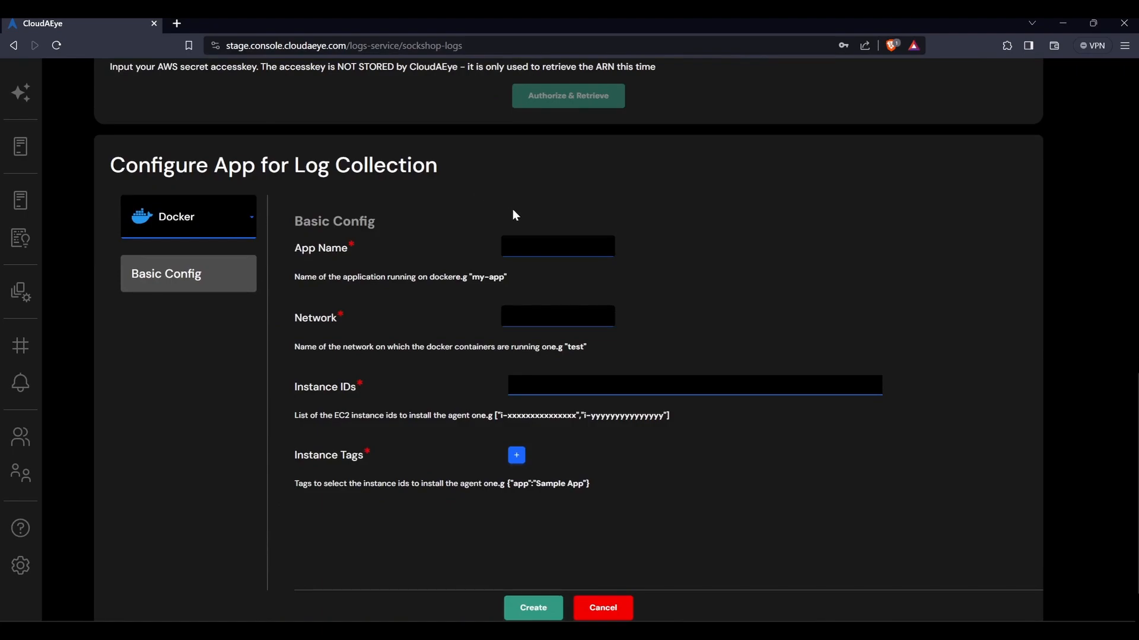
Enter docker-test as the app name in the Docker app's basic configuration
{"action": "left_click", "coordinate": [553, 247]}
{"action": "type", "text": "test"}
{"action": "key", "text": "Tab"}
{"action": "left_click", "coordinate": [504, 246]}
{"action": "type", "text": "docker-"}
{"action": "key", "text": "Tab"}
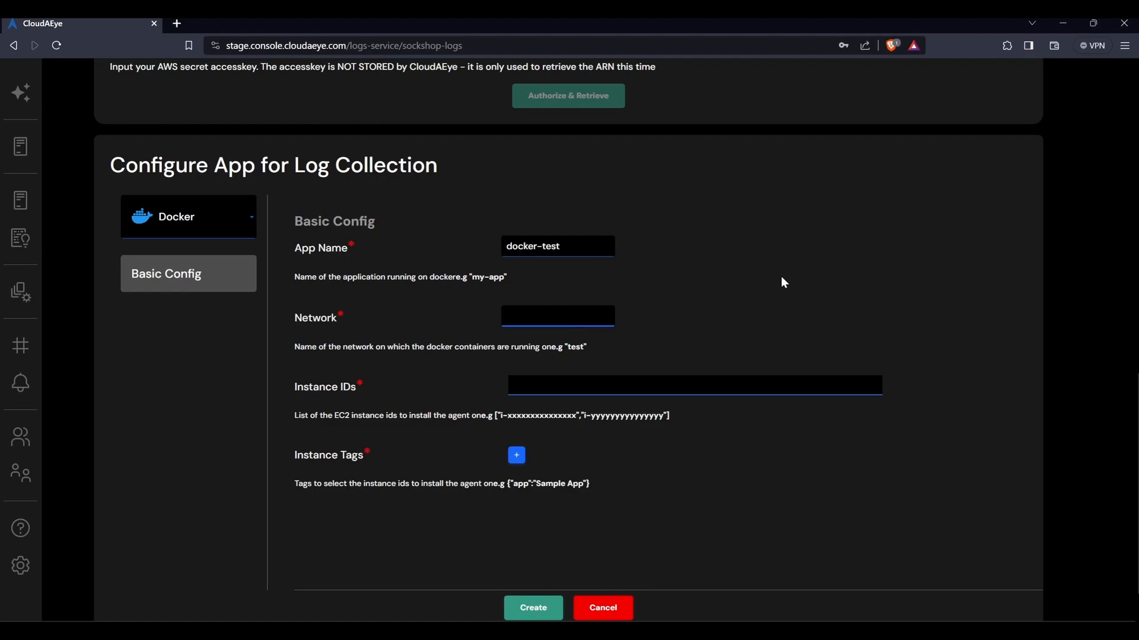
Set the Docker app's network to network1
{"action": "type", "text": "tes"}
{"action": "key", "text": "ctrl+a"}
{"action": "key", "text": "BackSpace"}
{"action": "type", "text": "network1"}
Add the instance IDs i-xyz and i-abc to the Docker app configuration
{"action": "left_click", "coordinate": [615, 384]}
{"action": "scroll", "coordinate": [788, 295], "scroll_direction": "down", "scroll_amount": 1}
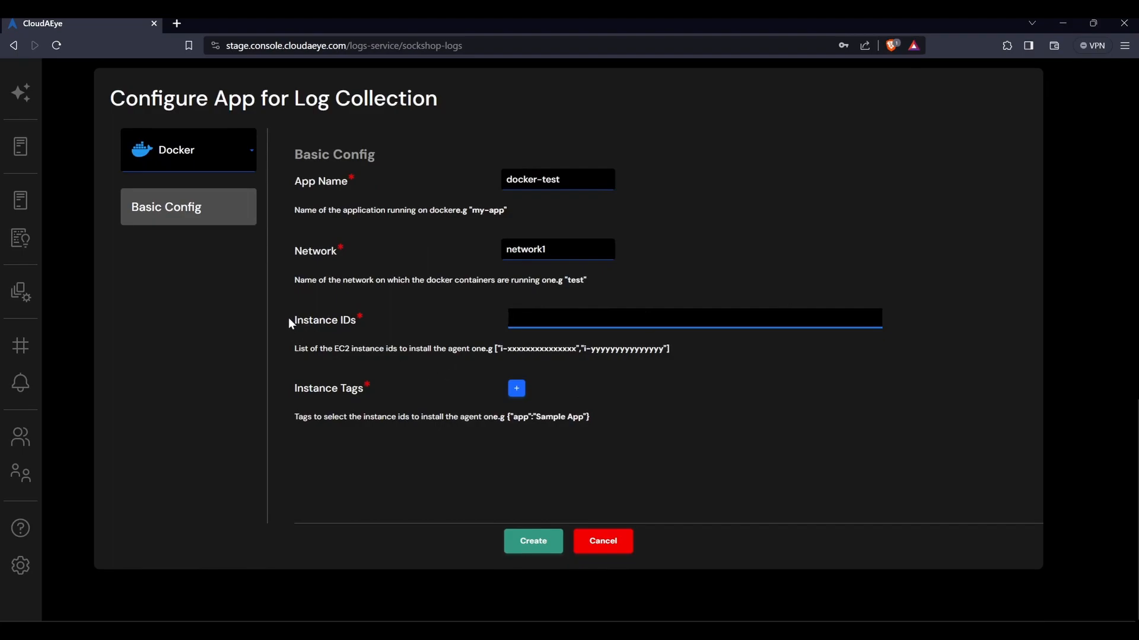
{"action": "left_click_drag", "start_coordinate": [291, 318], "coordinate": [358, 321]}
{"action": "type", "text": "i-xyz"}
{"action": "key", "text": "Return"}
{"action": "type", "text": "i-abc"}
{"action": "key", "text": "Return"}
Add an instance tag with key env and value production, and remove the blank tag row
{"action": "left_click", "coordinate": [516, 392]}
{"action": "left_click", "coordinate": [557, 391]}
{"action": "type", "text": "evn"}
{"action": "key", "text": "Tab"}
{"action": "type", "text": "production"}
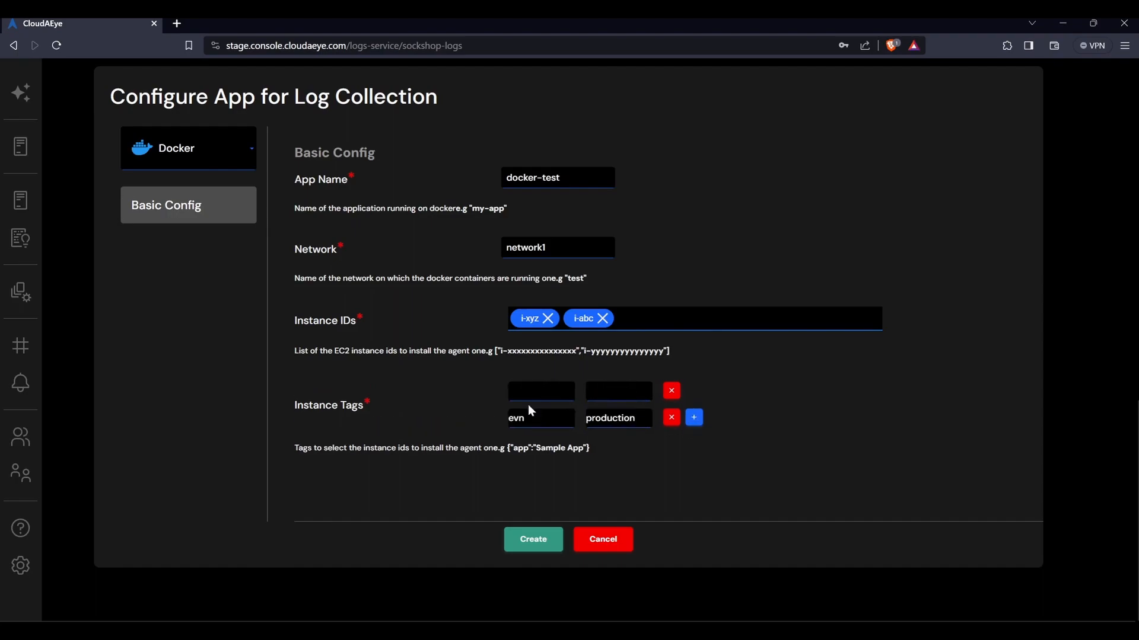
{"action": "left_click", "coordinate": [671, 390]}
{"action": "left_click", "coordinate": [529, 391]}
{"action": "key", "text": "BackSpace"}
{"action": "key", "text": "BackSpace"}
{"action": "type", "text": "nv"}
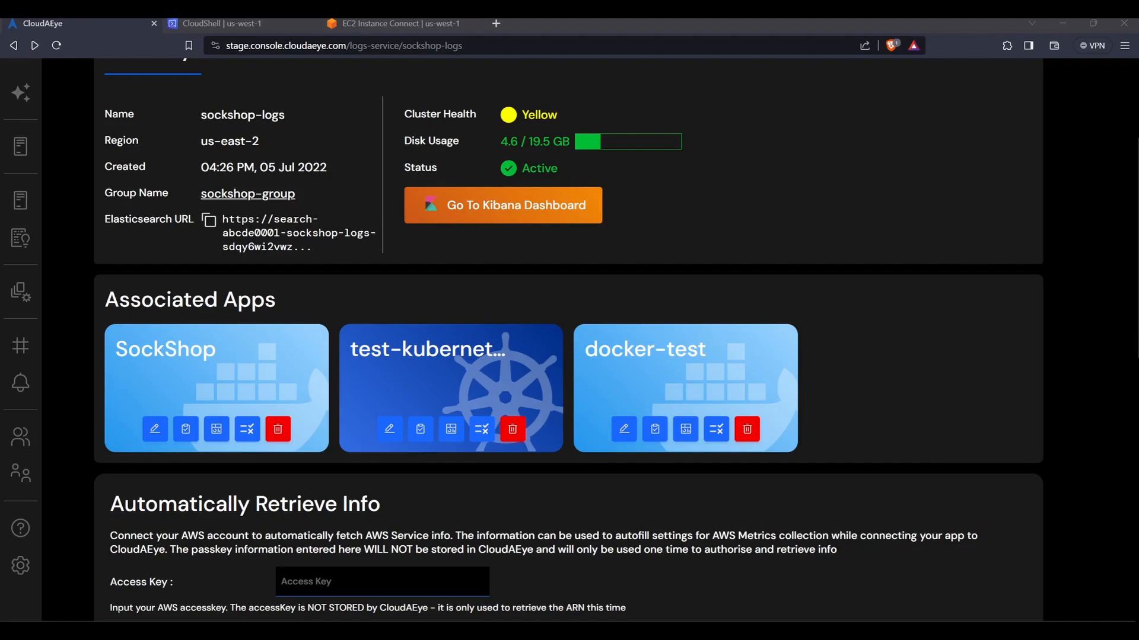
Open the setup instructions of the docker-test app and run their Step 1 curl command in AWS CloudShell to download aws_docker_agent.py
{"action": "scroll", "coordinate": [979, 253], "scroll_direction": "down", "scroll_amount": 2}
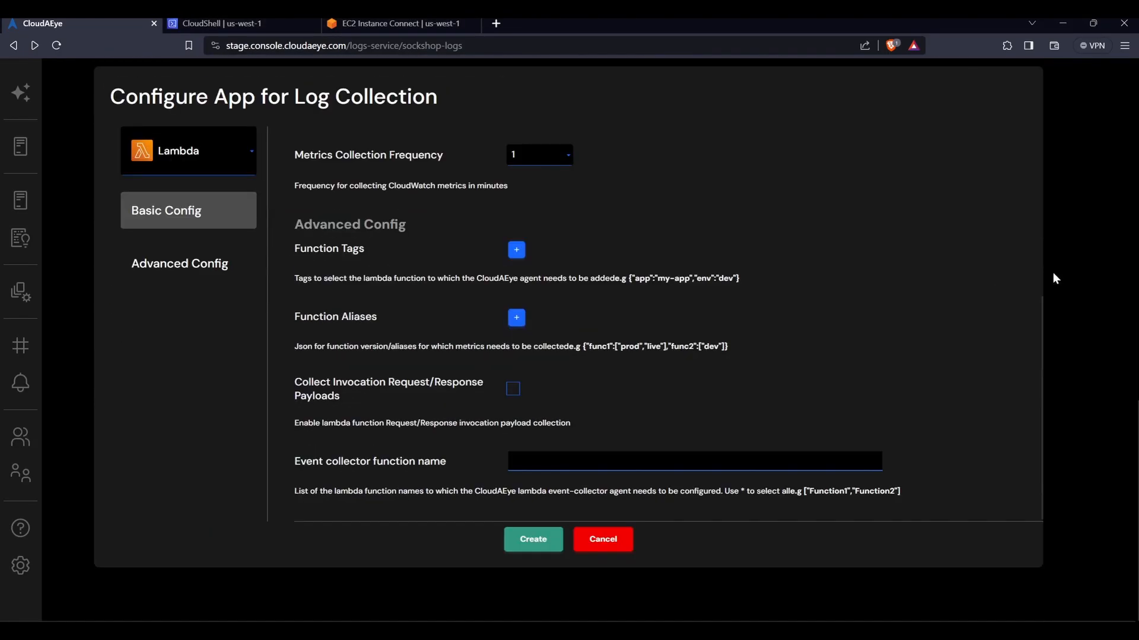
{"action": "scroll", "coordinate": [1087, 290], "scroll_direction": "up", "scroll_amount": 9}
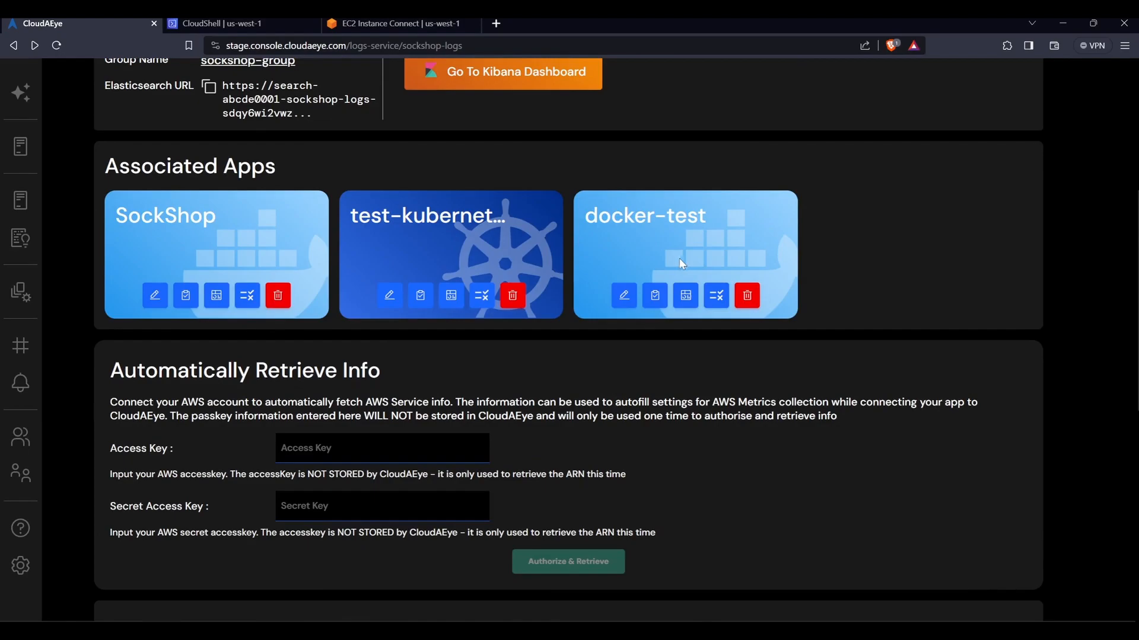
{"action": "left_click", "coordinate": [655, 297]}
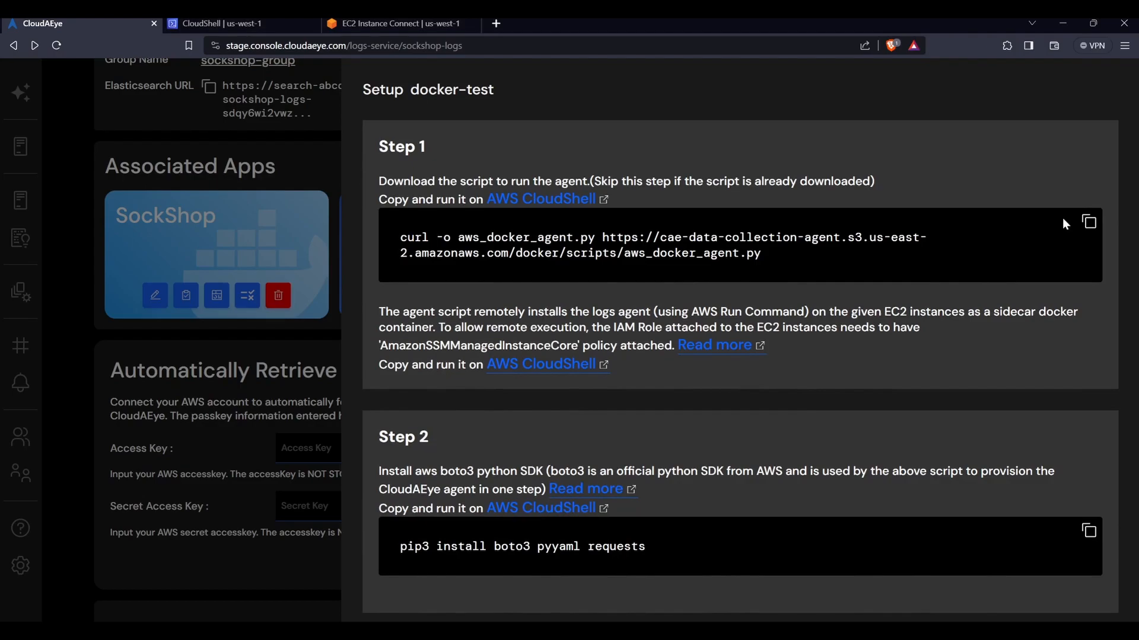
{"action": "left_click", "coordinate": [1089, 223]}
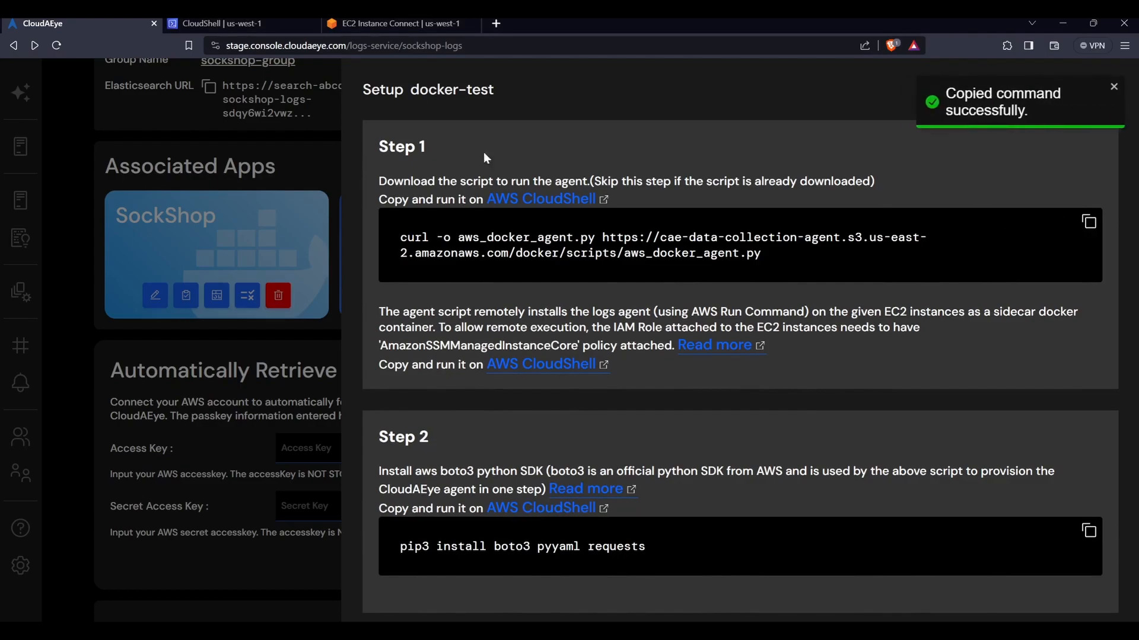
{"action": "left_click", "coordinate": [208, 23]}
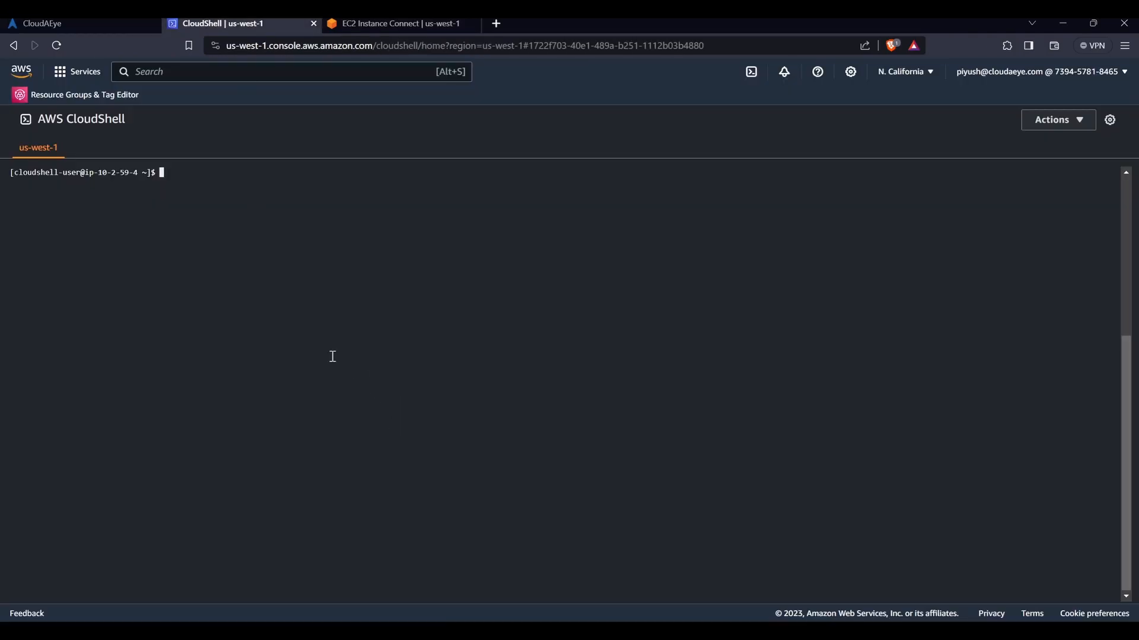
{"action": "key", "text": "ctrl+v"}
{"action": "key", "text": "Return"}
Copy the Step 2 command pip3 install boto3 pyyaml requests from the CloudAEye setup instructions and run it in AWS CloudShell
{"action": "left_click", "coordinate": [42, 23]}
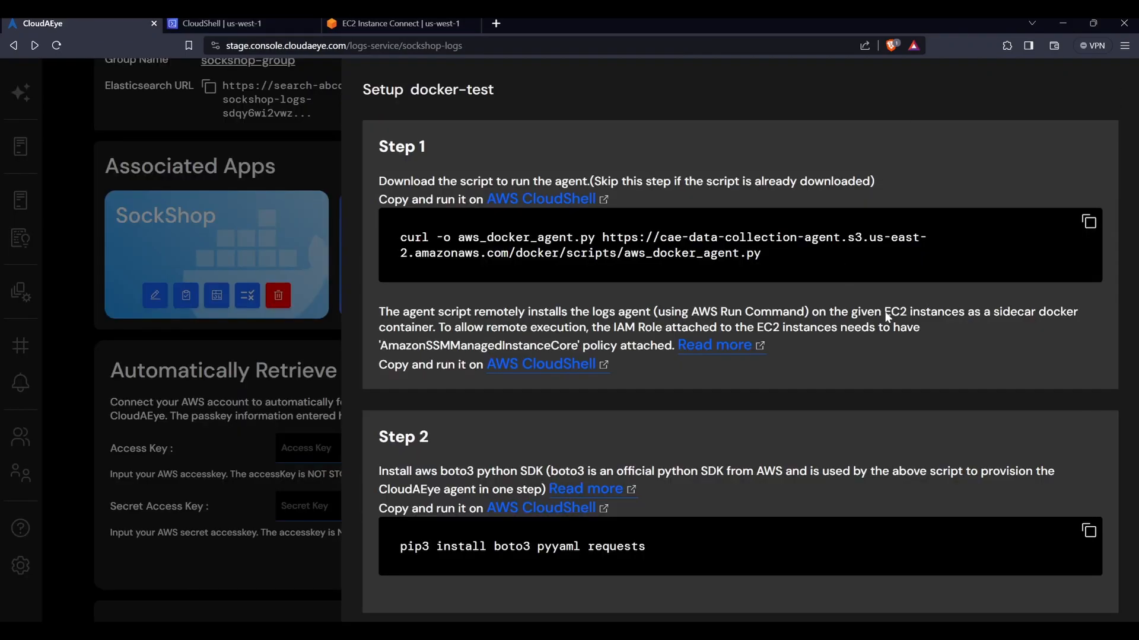
{"action": "left_click", "coordinate": [1087, 530]}
{"action": "left_click", "coordinate": [236, 23]}
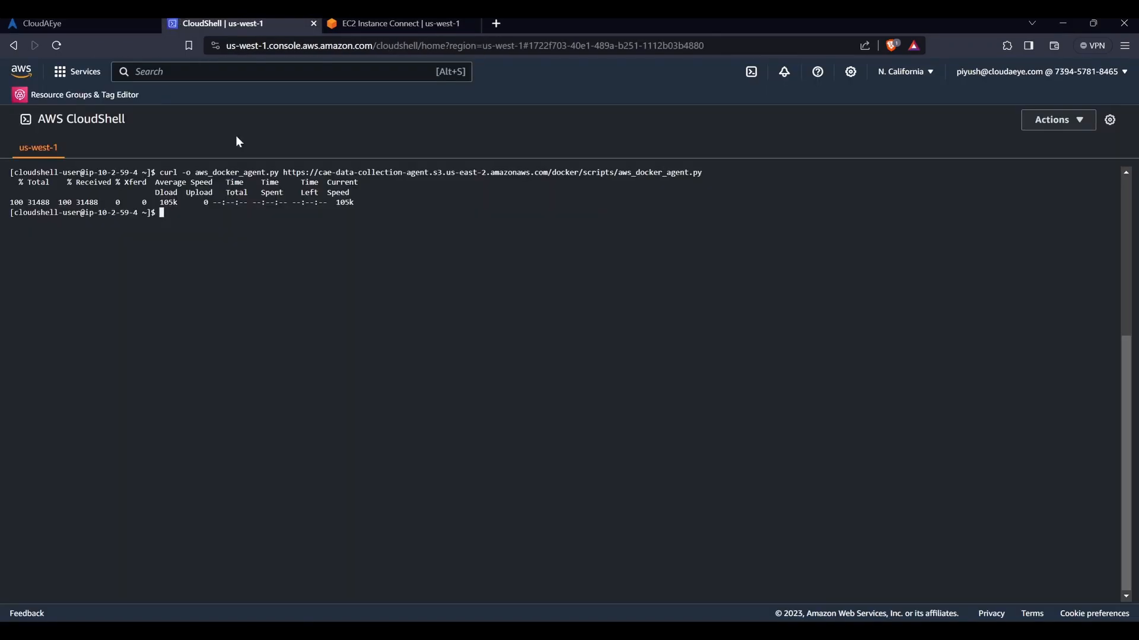
{"action": "key", "text": "ctrl+v"}
{"action": "key", "text": "Return"}
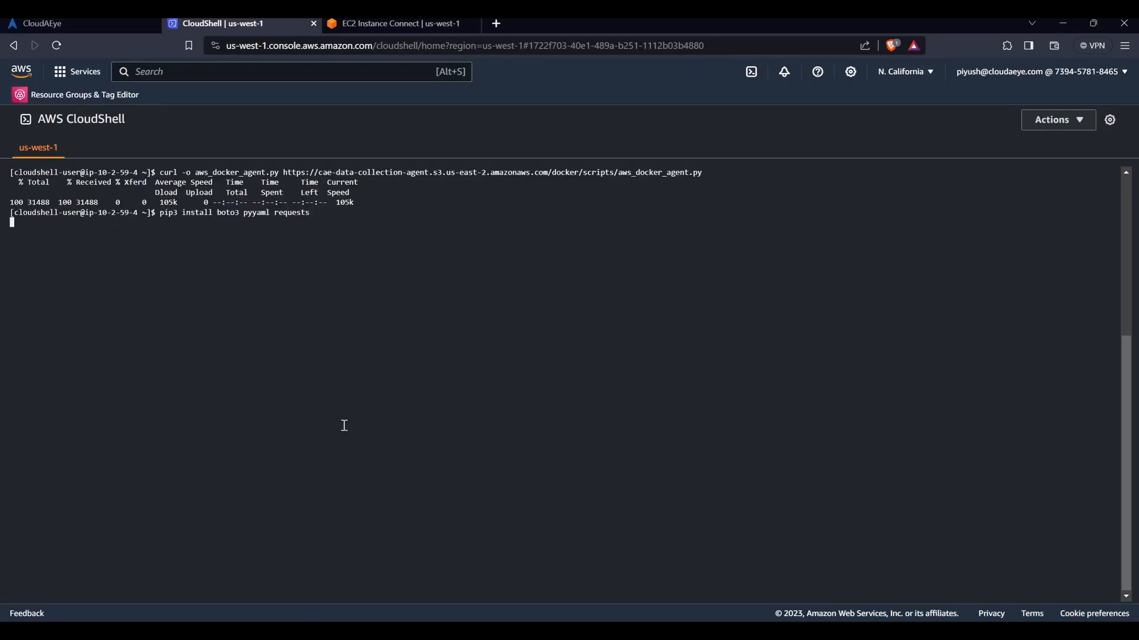
Copy the Step 3 agent installation command from the CloudAEye setup instructions and run it in AWS CloudShell
{"action": "left_click", "coordinate": [77, 22]}
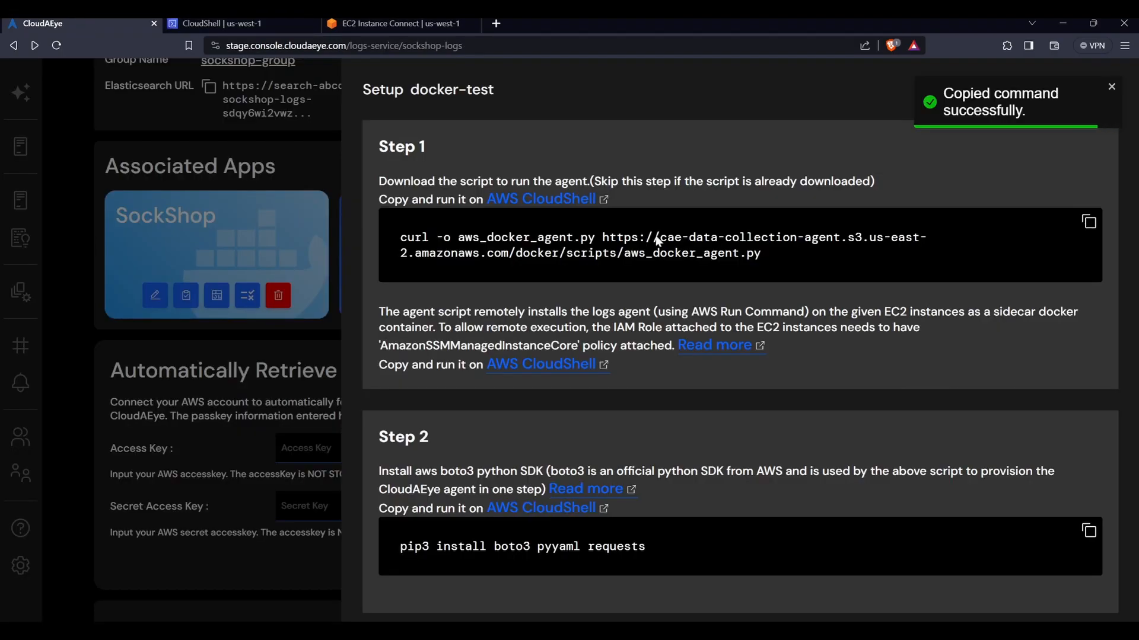
{"action": "scroll", "coordinate": [888, 310], "scroll_direction": "down", "scroll_amount": 5}
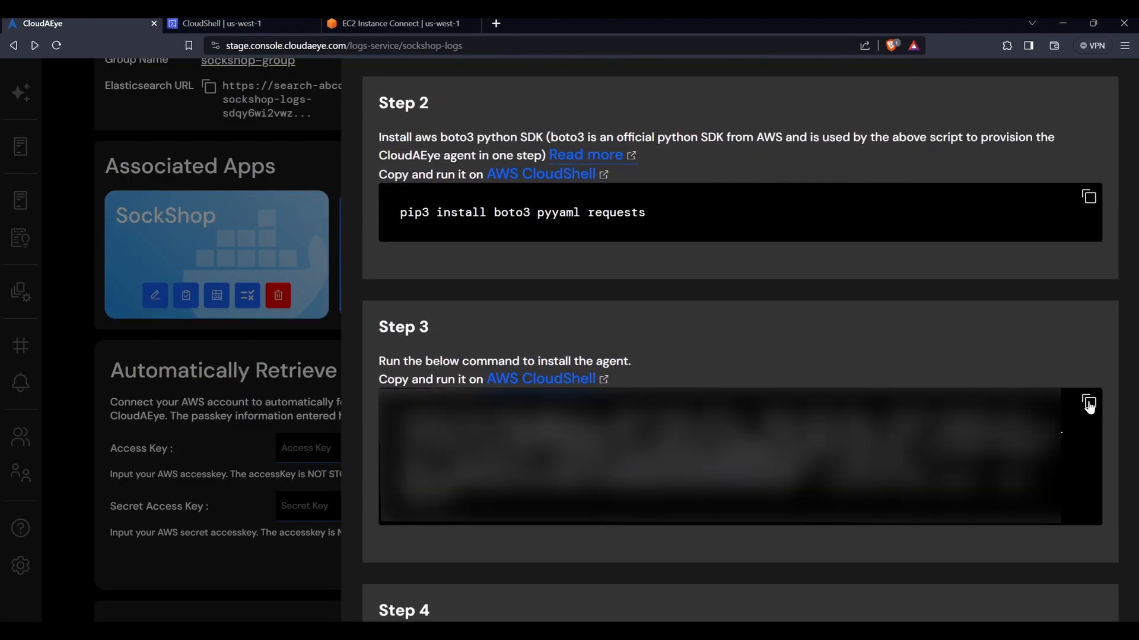
{"action": "left_click", "coordinate": [1088, 402]}
{"action": "left_click", "coordinate": [225, 23]}
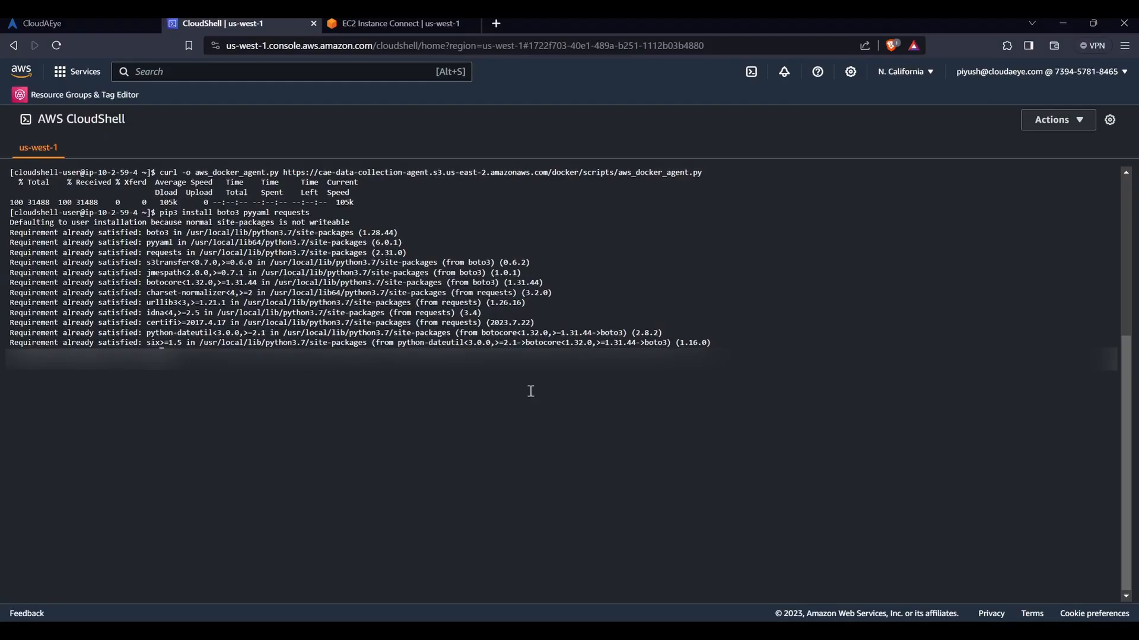
{"action": "key", "text": "ctrl+v"}
{"action": "key", "text": "Return"}
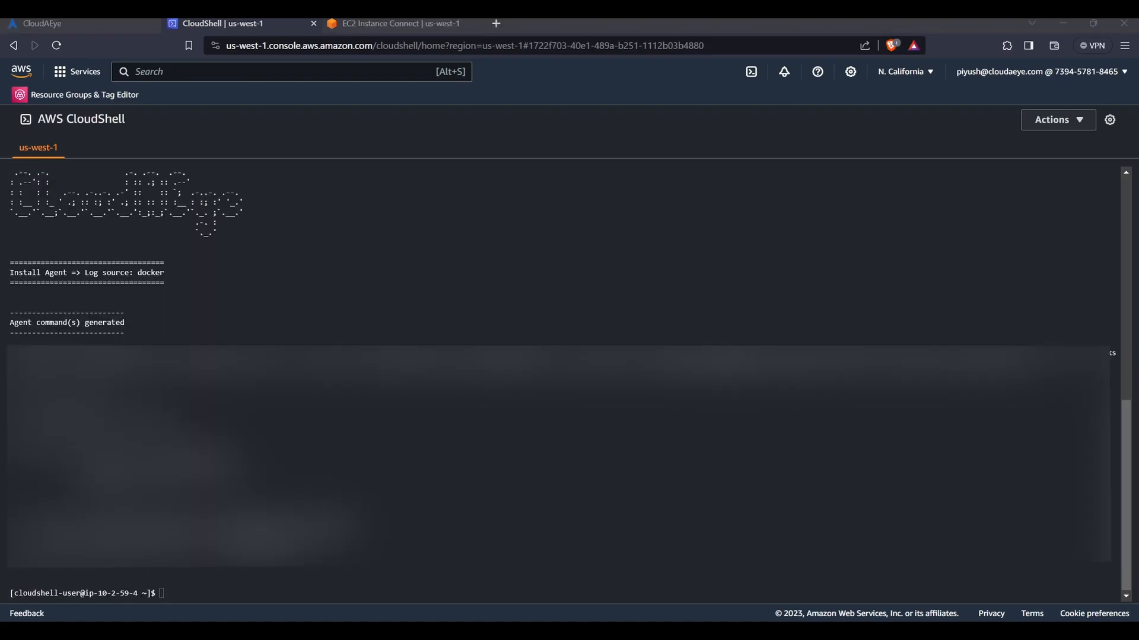
Copy docker stop sample-container from Step 4 of the CloudAEye setup instructions and run it in the EC2 Instance Connect terminal
{"action": "key", "text": "ctrl+shift+Tab"}
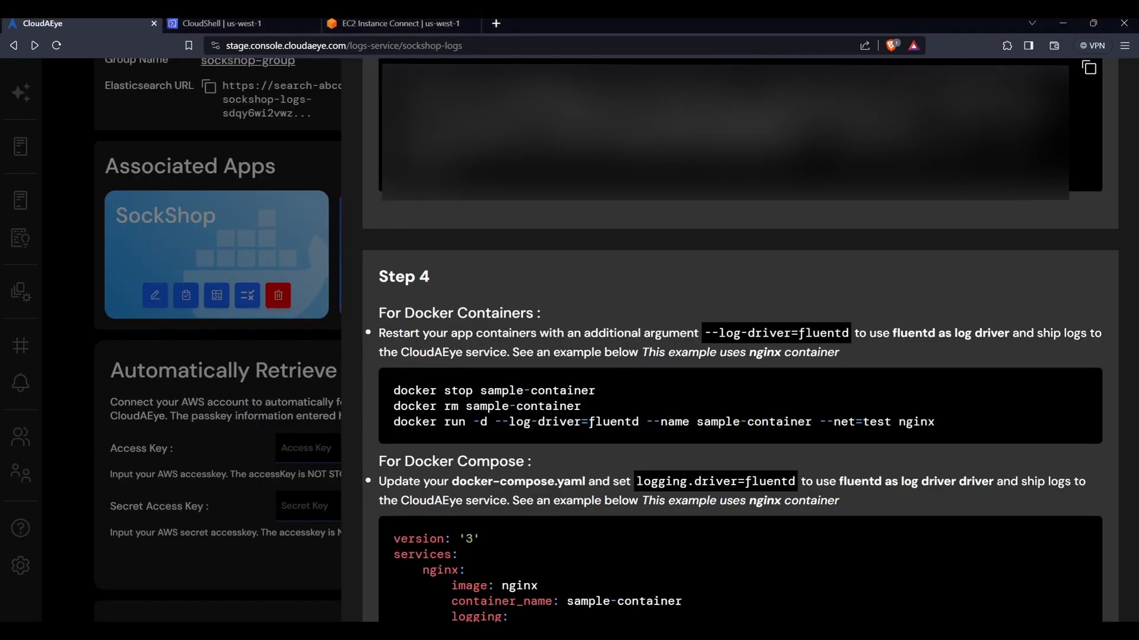
{"action": "scroll", "coordinate": [560, 313], "scroll_direction": "up", "scroll_amount": 1}
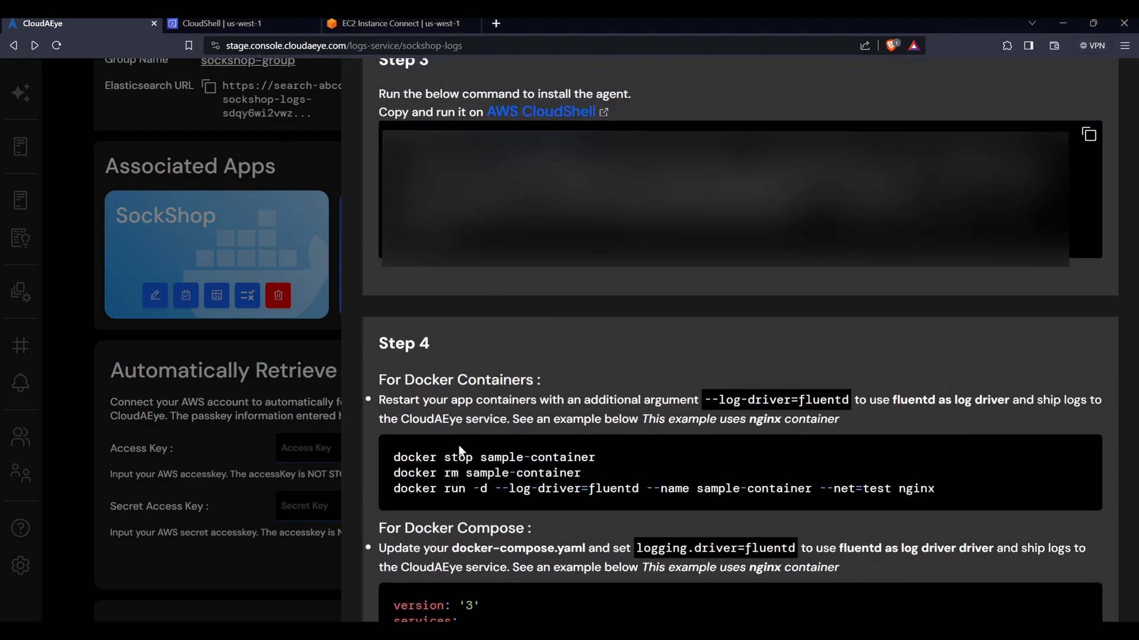
{"action": "left_click_drag", "start_coordinate": [396, 461], "coordinate": [605, 463]}
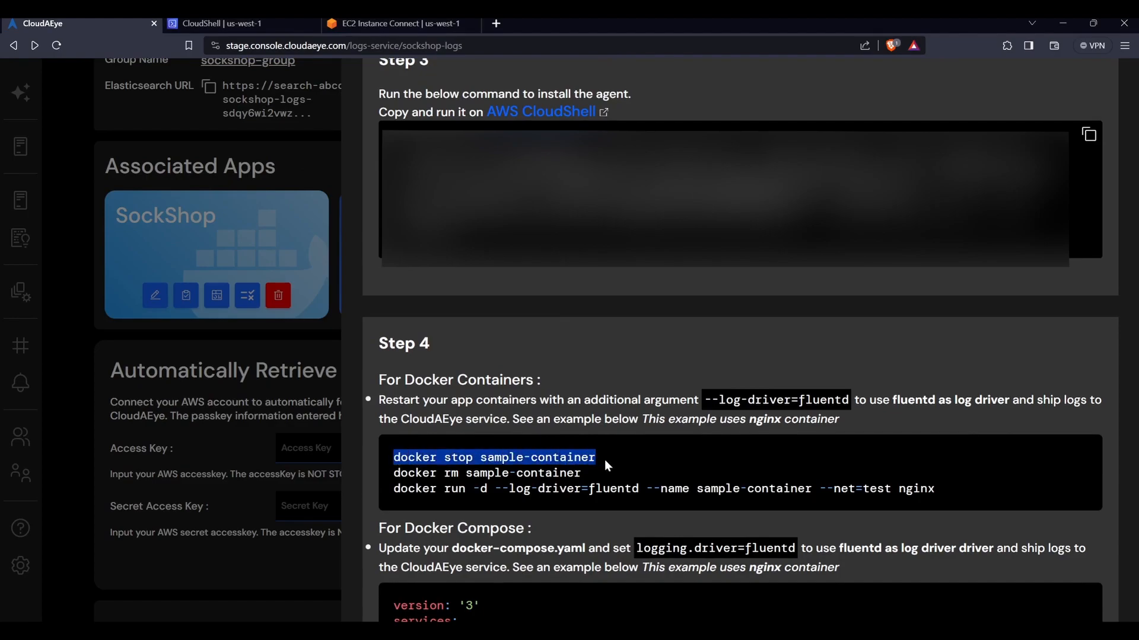
{"action": "left_click", "coordinate": [396, 22]}
{"action": "key", "text": "ctrl+v"}
{"action": "key", "text": "Return"}
Copy docker rm sample-container from the CloudAEye setup instructions and run it in the EC2 Instance Connect terminal
{"action": "left_click", "coordinate": [59, 23]}
{"action": "left_click_drag", "start_coordinate": [394, 473], "coordinate": [602, 480]}
{"action": "left_click", "coordinate": [408, 23]}
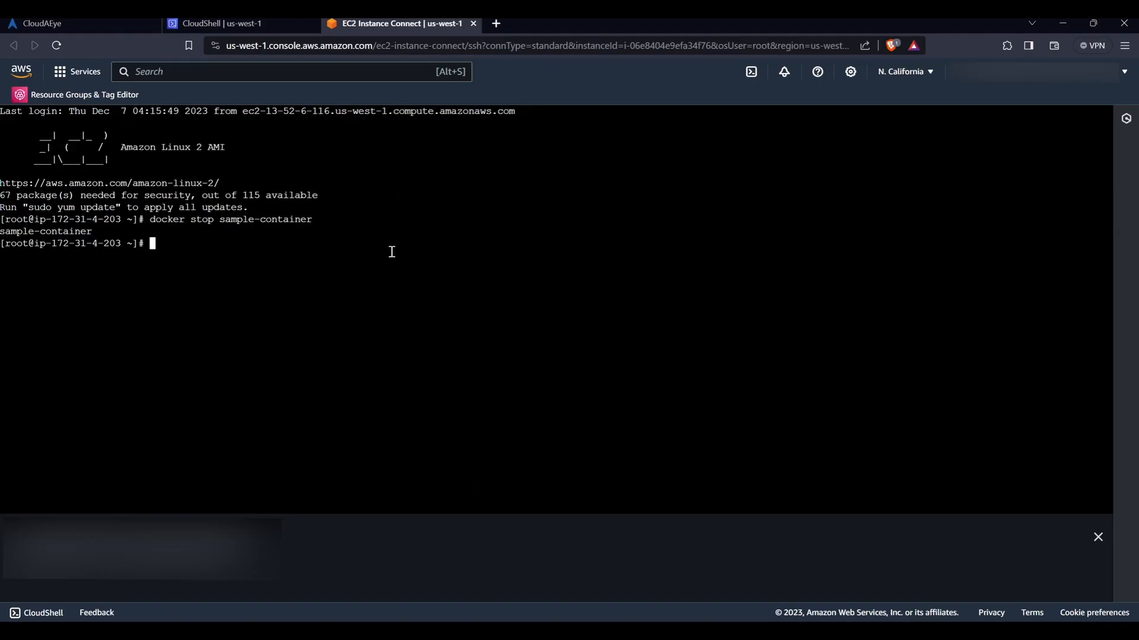
{"action": "key", "text": "ctrl+v"}
{"action": "key", "text": "Return"}
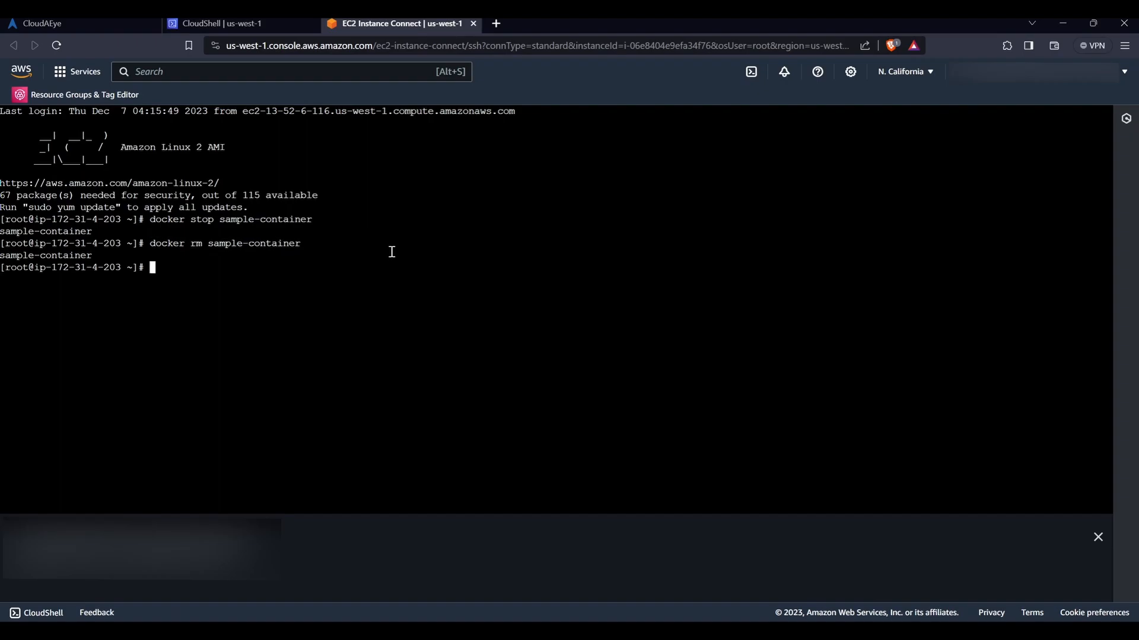
Copy docker run -d --log-driver=fluentd --name sample-container --net=test nginx from the CloudAEye instructions and run it in EC2 Instance Connect
{"action": "left_click", "coordinate": [59, 23]}
{"action": "left_click_drag", "start_coordinate": [395, 495], "coordinate": [942, 501]}
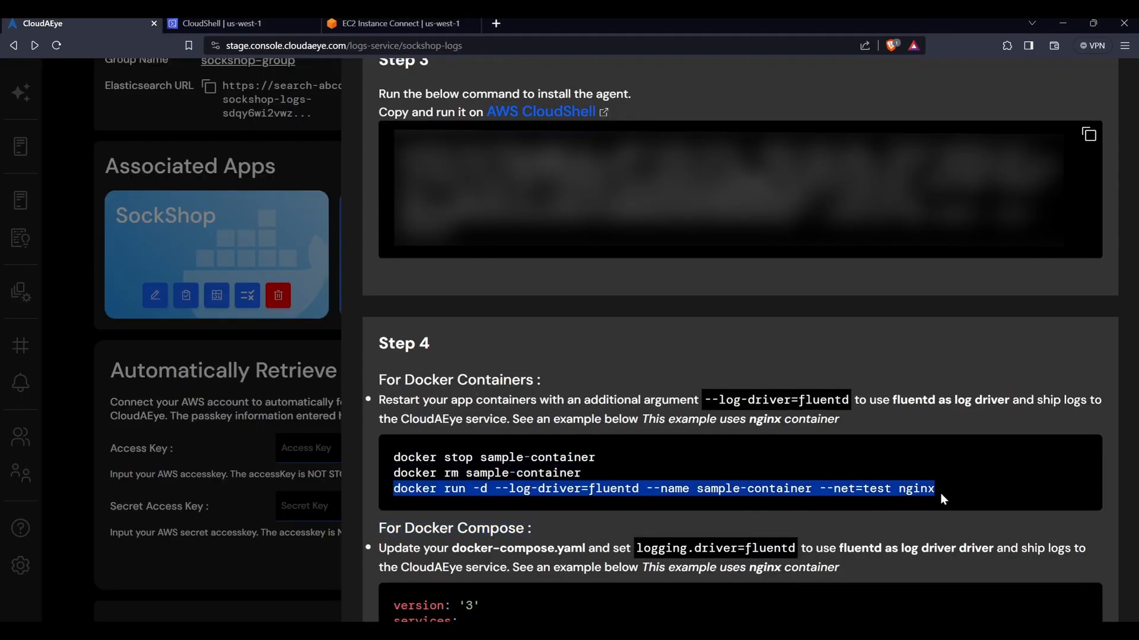
{"action": "left_click", "coordinate": [408, 23]}
{"action": "key", "text": "ctrl+v"}
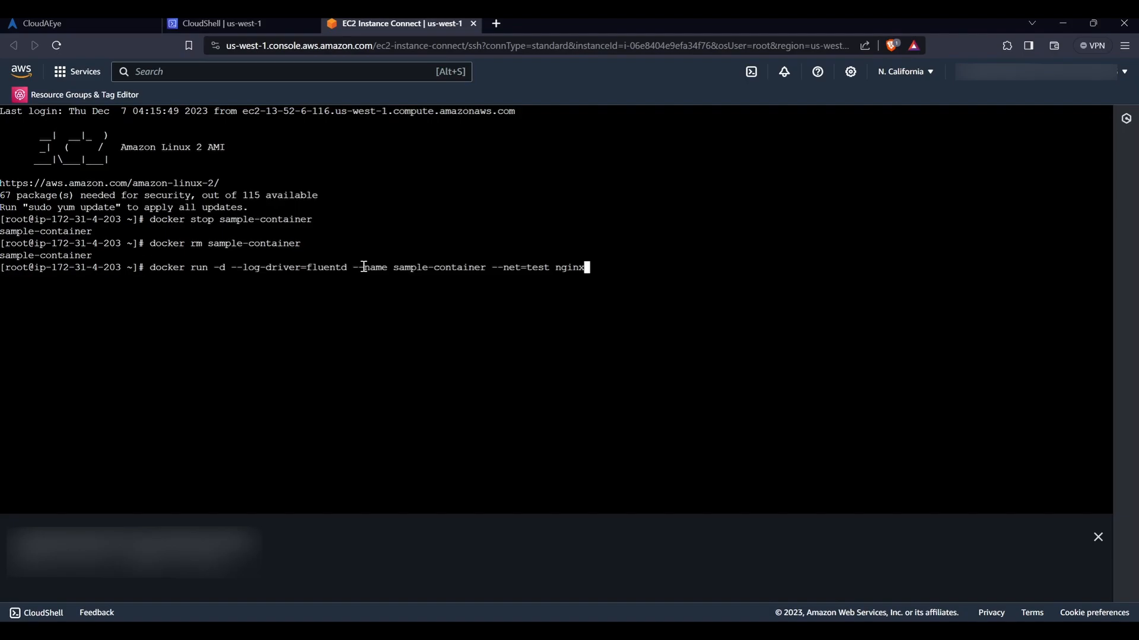
{"action": "key", "text": "Return"}
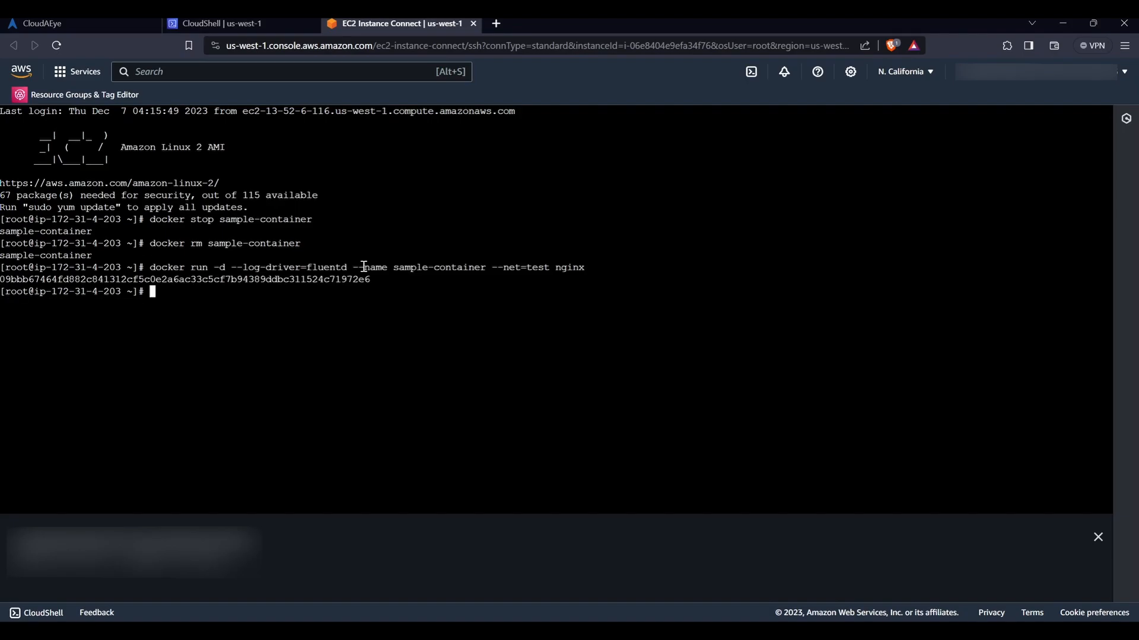
Return to CloudAEye, close the setup instructions and open the docker-test app in the logs console
{"action": "left_click", "coordinate": [89, 22]}
{"action": "left_click", "coordinate": [277, 237]}
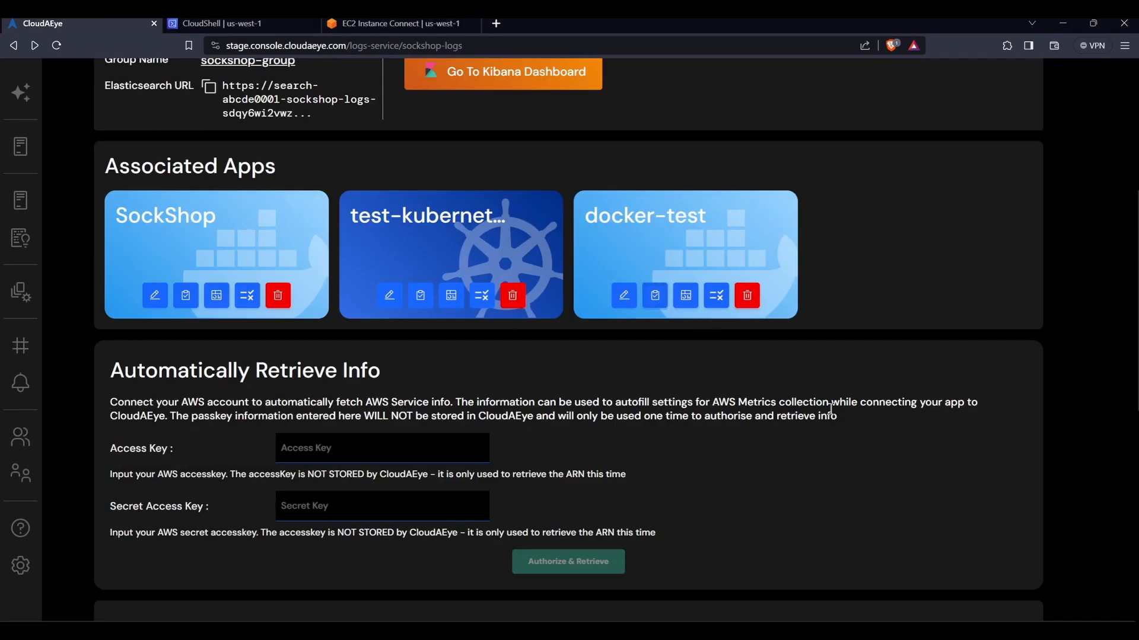
{"action": "left_click", "coordinate": [685, 297]}
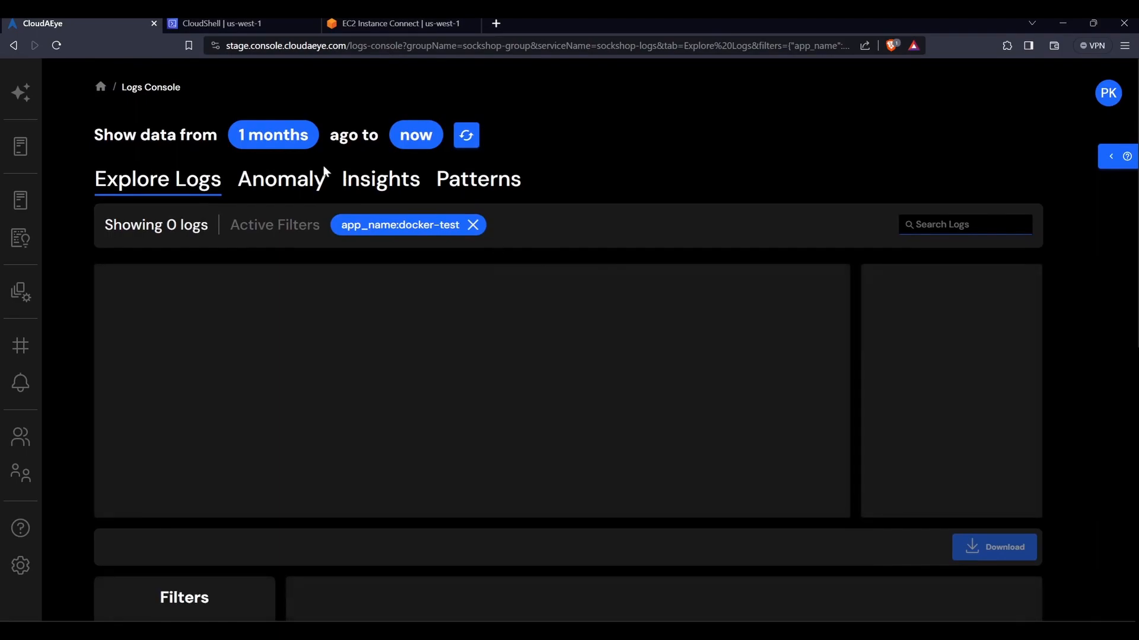
Set the log time range to the last 1 hour and refresh the data
{"action": "left_click", "coordinate": [288, 142]}
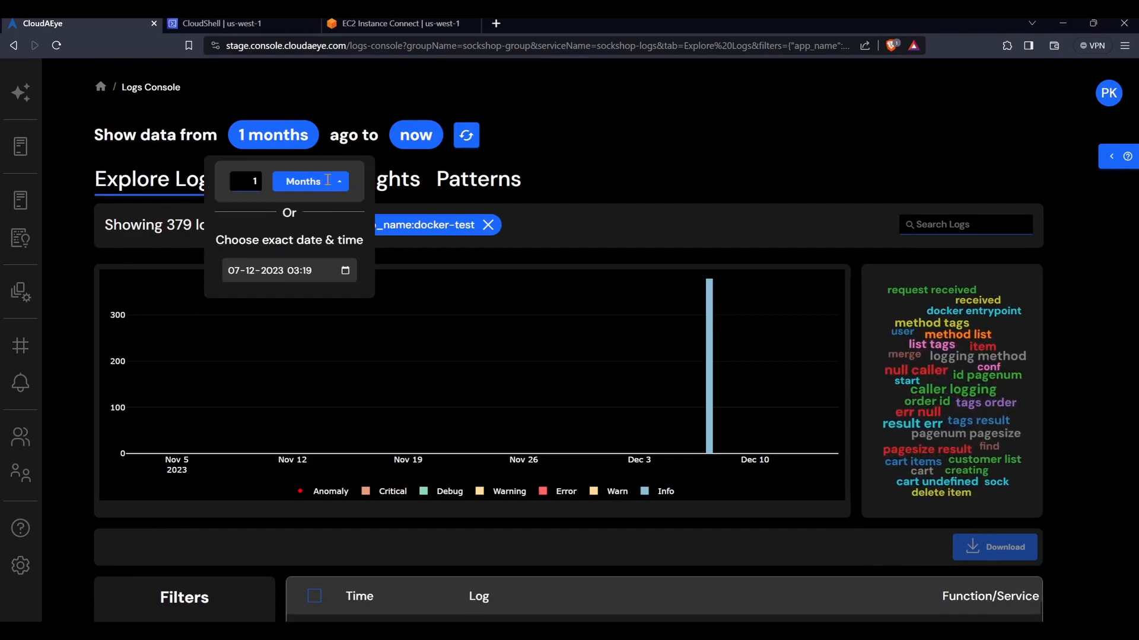
{"action": "left_click", "coordinate": [332, 181]}
{"action": "left_click", "coordinate": [304, 226]}
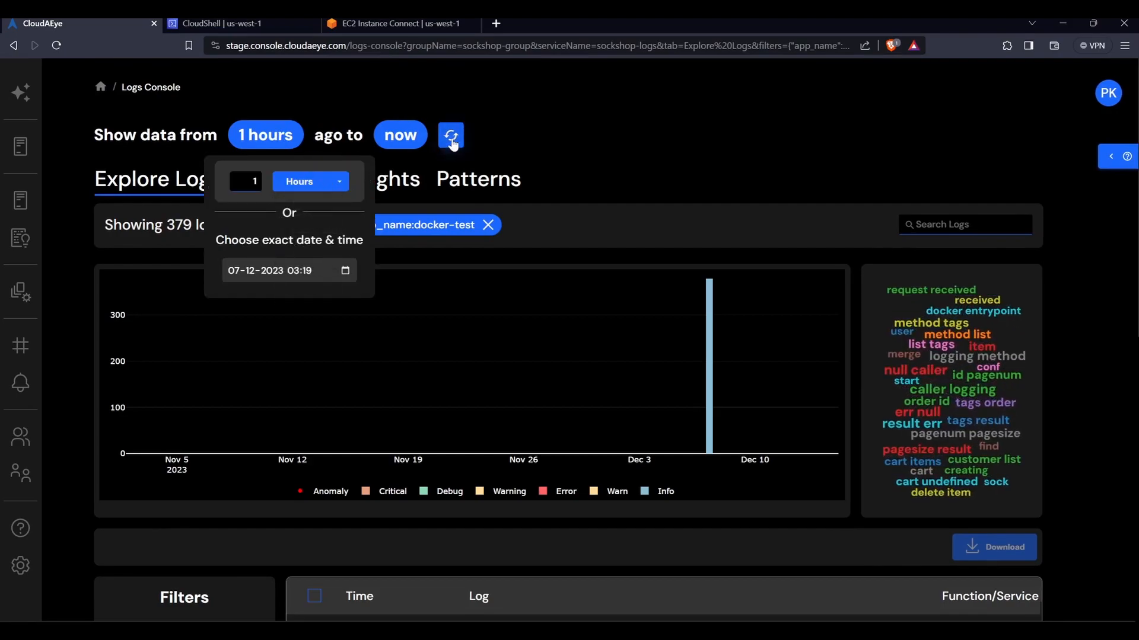
{"action": "left_click", "coordinate": [451, 136]}
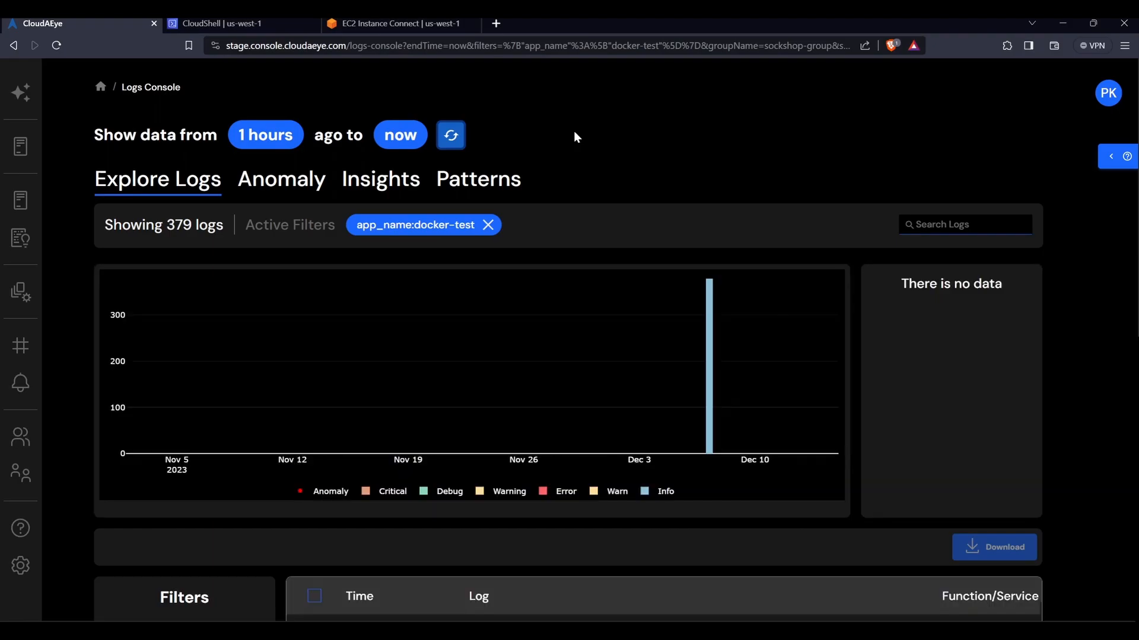
Review the collected docker-test log entries and expand the App Name filter values
{"action": "scroll", "coordinate": [1119, 285], "scroll_direction": "down", "scroll_amount": 5}
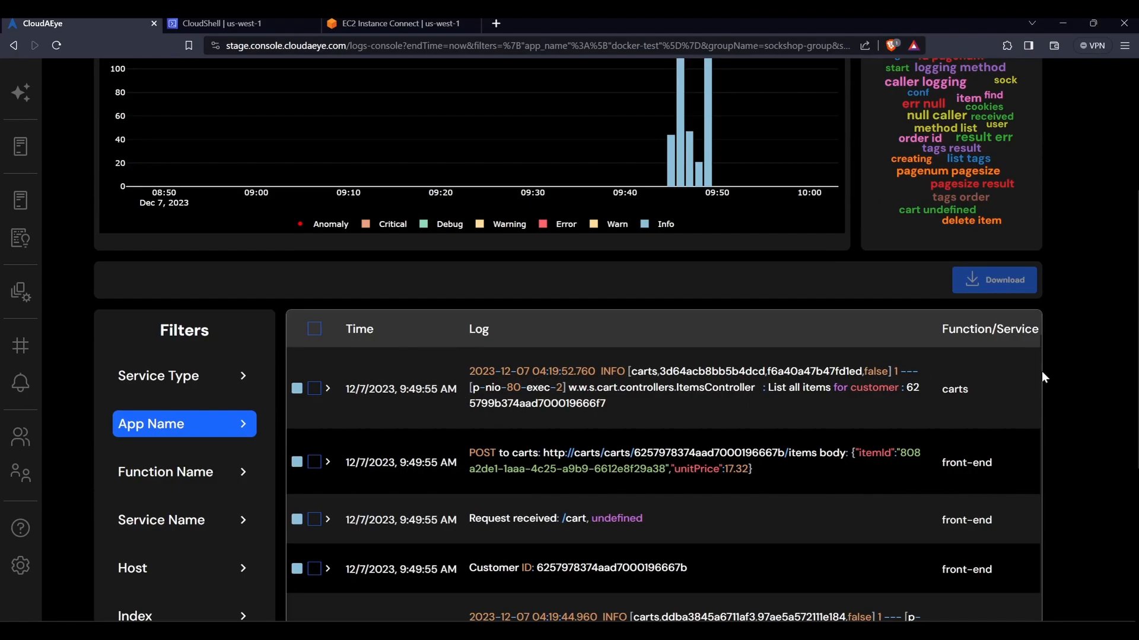
{"action": "scroll", "coordinate": [1120, 355], "scroll_direction": "down", "scroll_amount": 5}
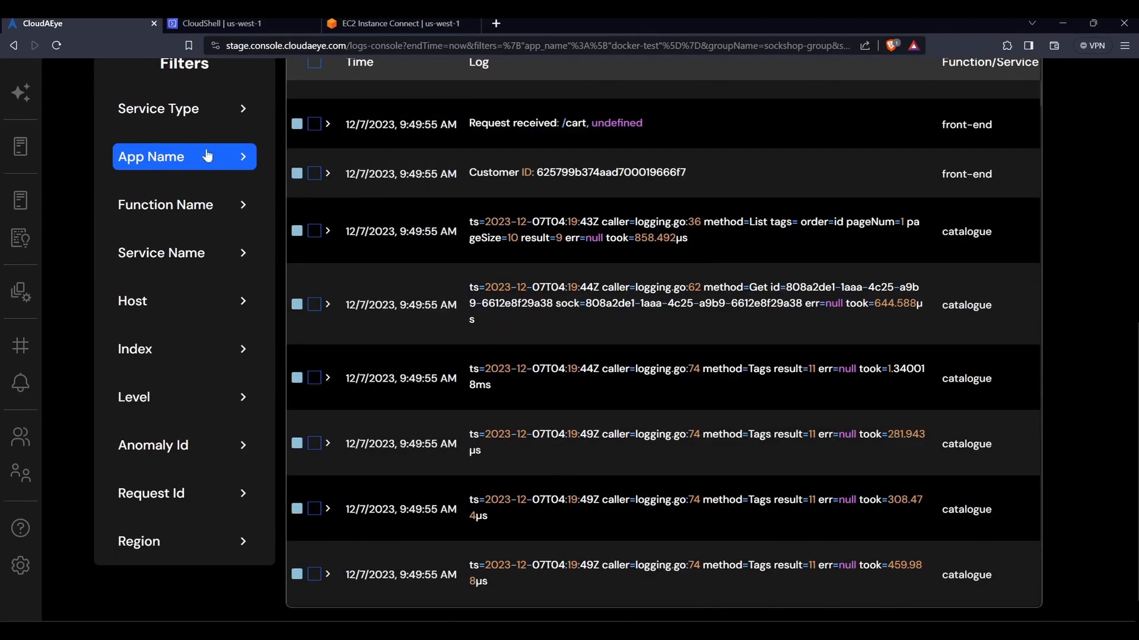
{"action": "left_click", "coordinate": [235, 119]}
{"action": "left_click", "coordinate": [219, 220]}
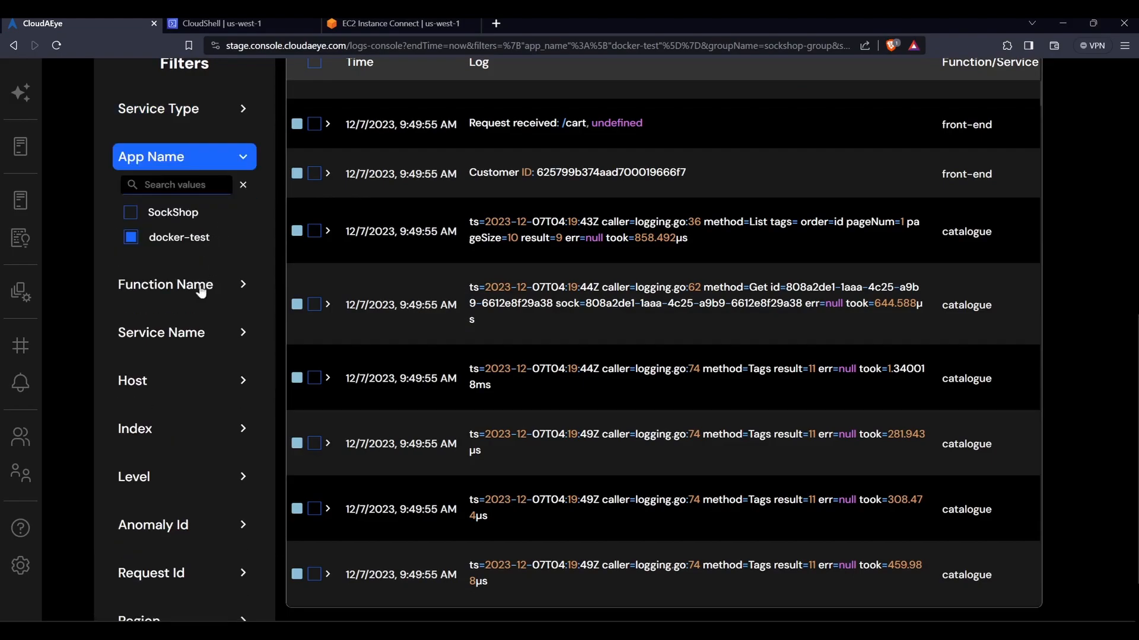